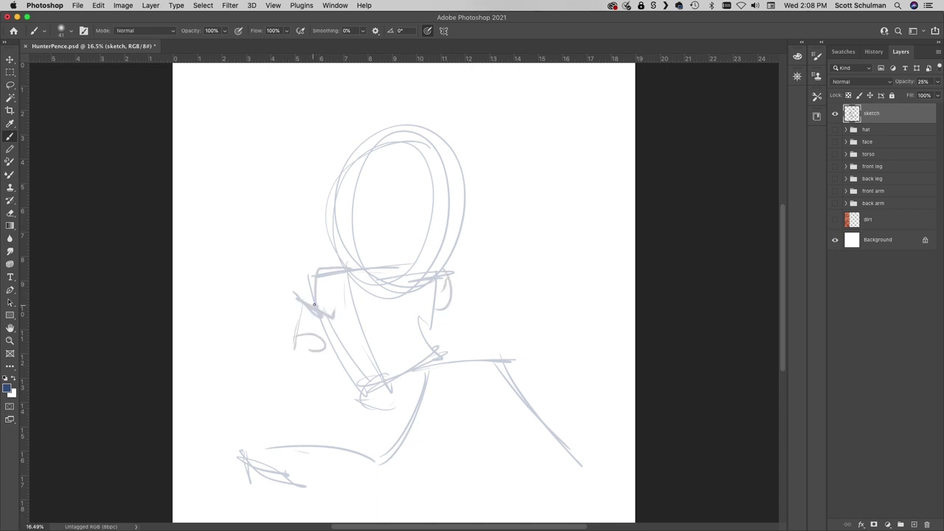
- Rough in the batter's strokes, shift the sketch slightly right, and sketch across the head
drag(174, 294, 274, 289)
key(ctrl+t)
drag(436, 325, 453, 326)
key(Return)
drag(402, 198, 528, 180)
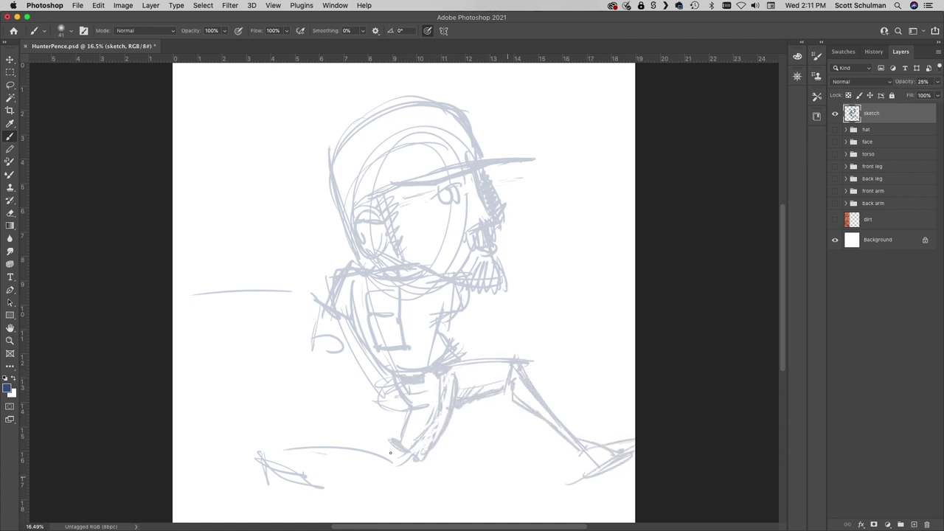
- Hatch around the left foot, draw ground lines under the feet, and sketch the bat extending left
drag(247, 452, 332, 507)
drag(251, 506, 598, 498)
drag(361, 489, 579, 483)
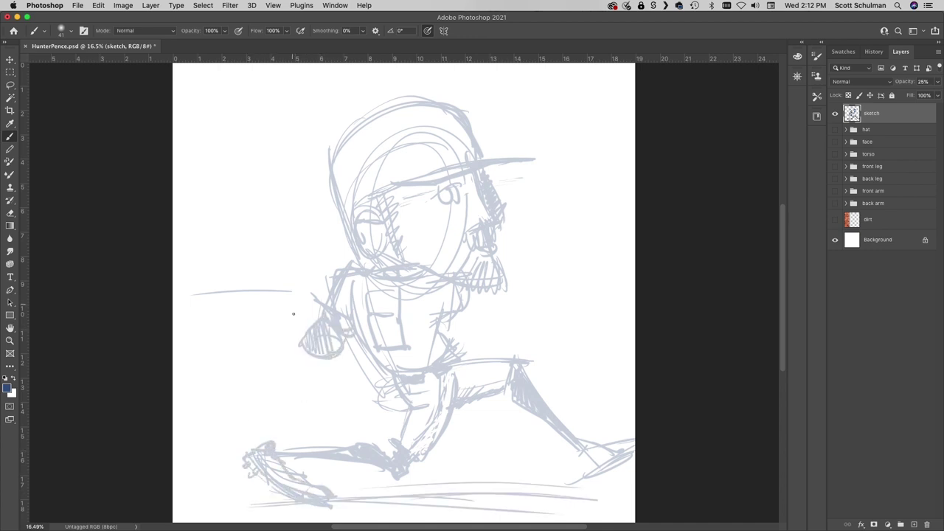
drag(309, 290, 185, 270)
- Scale the whole sketch down slightly about its centre
key(ctrl+t)
drag(173, 95, 219, 137)
key(Return)
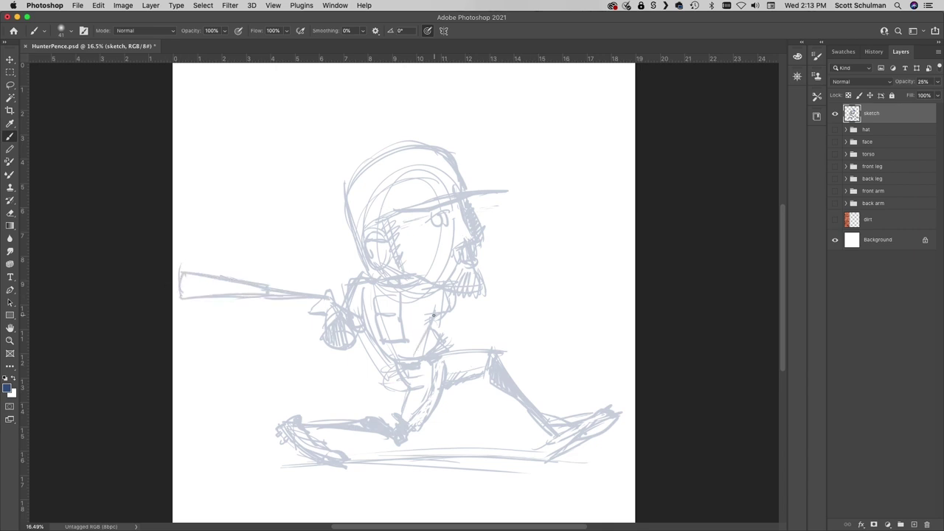
- Lasso the sketched head and enlarge it with a free transform
key(l)
drag(346, 140, 346, 263)
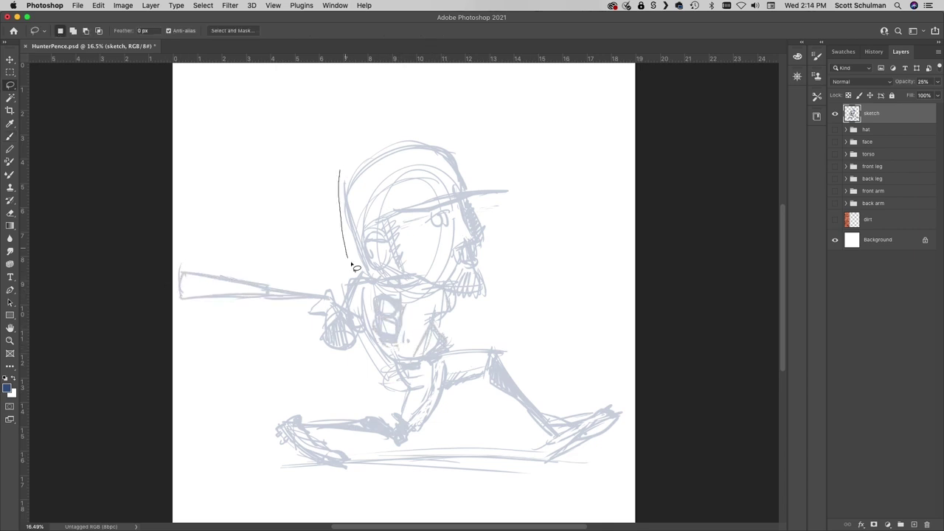
key(ctrl+t)
drag(509, 137, 549, 100)
key(Return)
key(v)
key(ctrl+d)
- Reselect the head, adjust its size and position, deselect, and save the document
key(l)
mouse_move(346, 111)
mouse_down()
mouse_move(536, 297)
mouse_move(347, 111)
mouse_up()
key(ctrl+t)
mouse_move(463, 179)
mouse_down()
mouse_move(495, 211)
mouse_move(493, 223)
mouse_up()
key(Return)
key(v)
key(ctrl+d)
key(ctrl+s)
key(b)
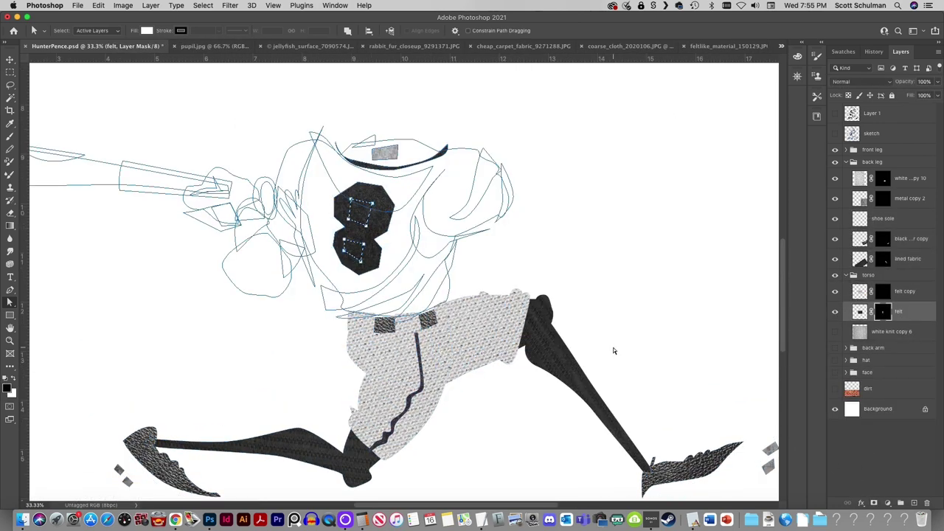
- Fill the holes of the 8 white in the mask and add a layer under the jersey texture
key(Delete)
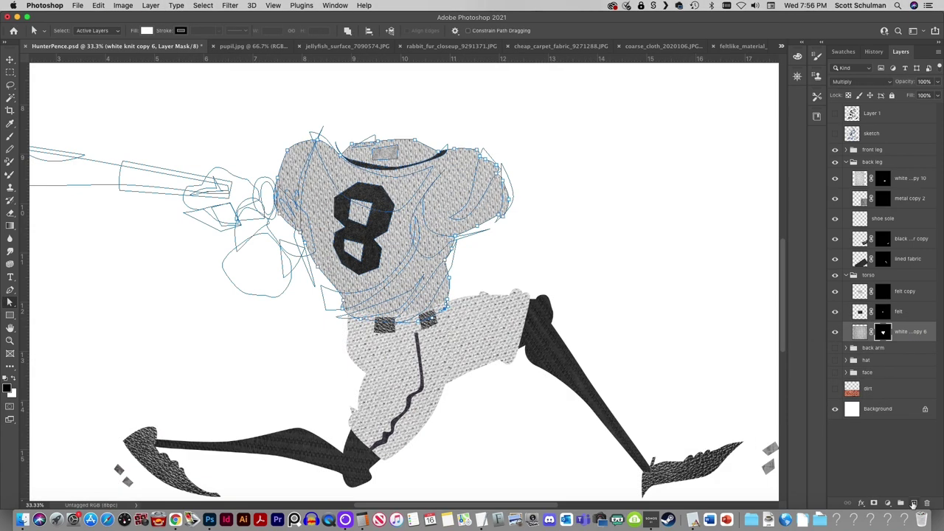
super+click(914, 502)
key(i)
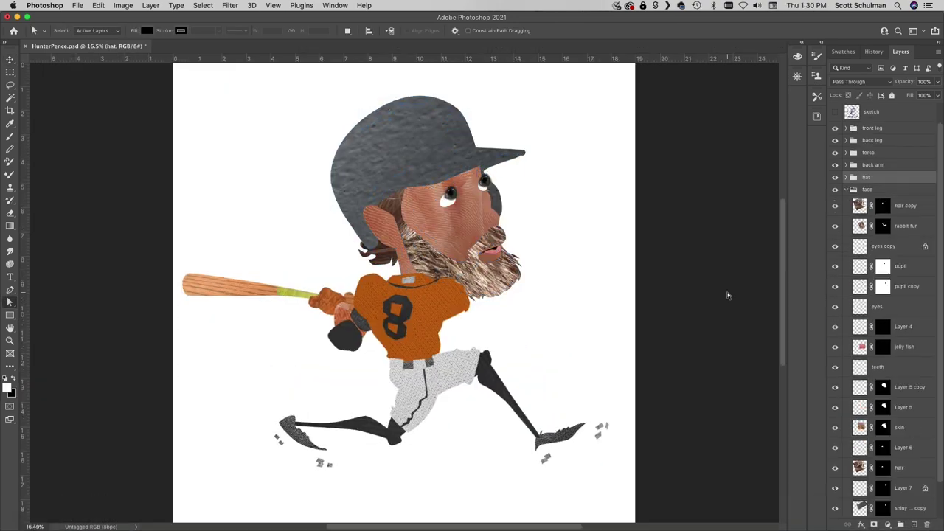
- Paint the hair copy and rabbit fur masks to reveal more hair under the cap and fur over the cheek
key(super+equal)
key(super+equal)
click(883, 205)
key(b)
drag(362, 104, 407, 133)
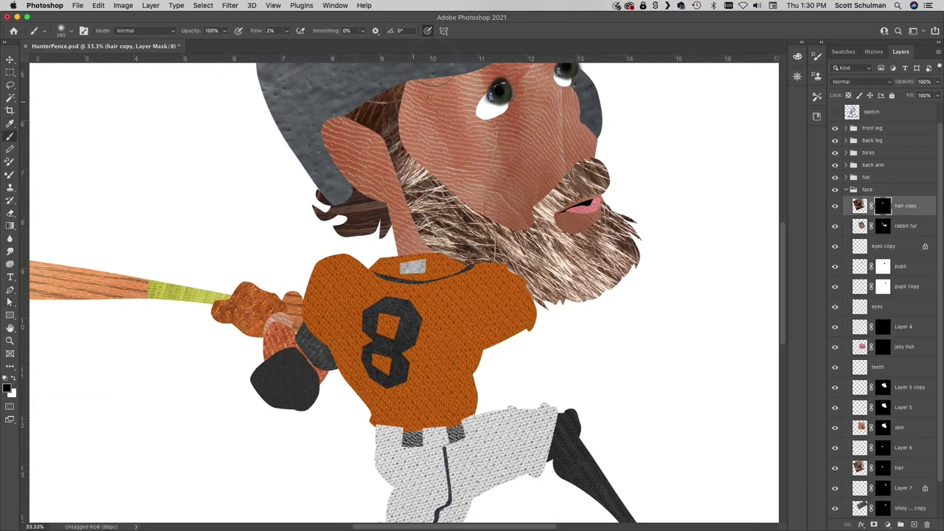
key(alt+bracketleft)
key(i)
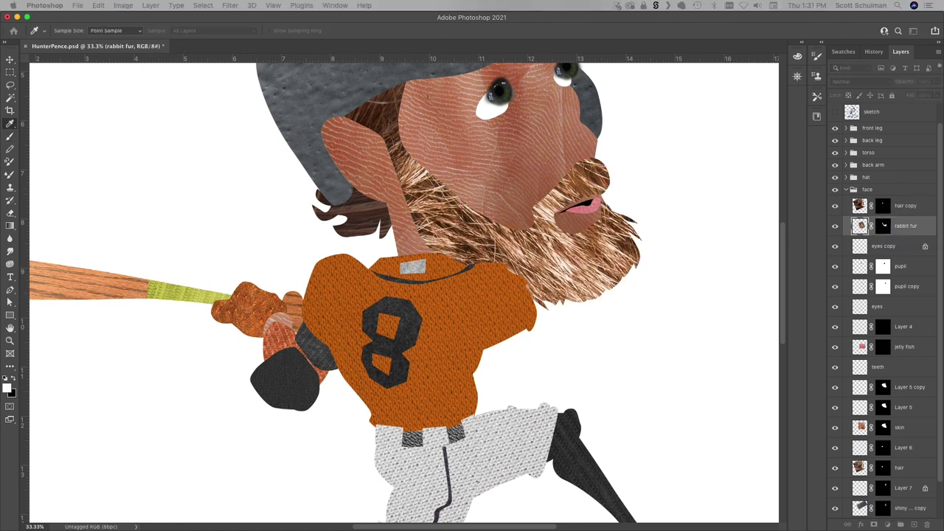
click(883, 226)
key(b)
mouse_move(458, 221)
mouse_down()
mouse_move(413, 148)
mouse_move(483, 118)
mouse_up()
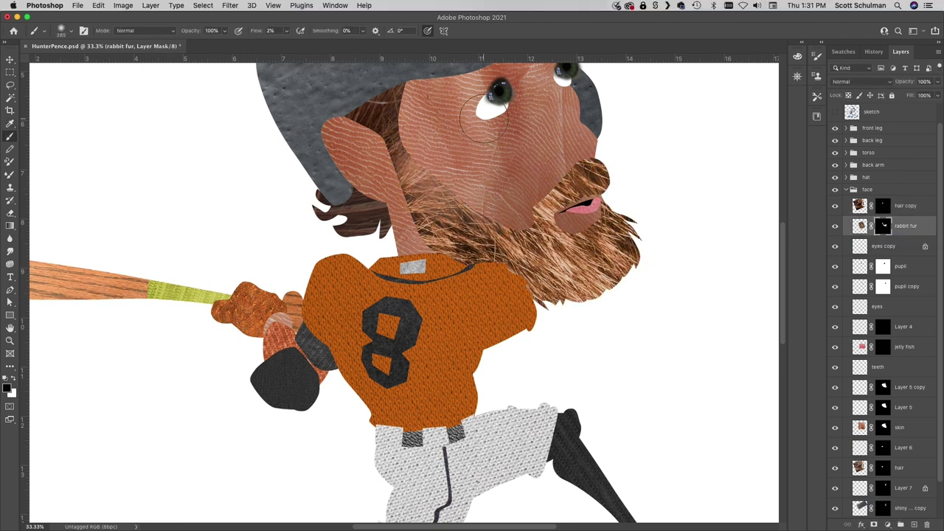
- Add a Multiply shading layer above the fur and sample a dark colour from the bat
key(super+alt+shift+n)
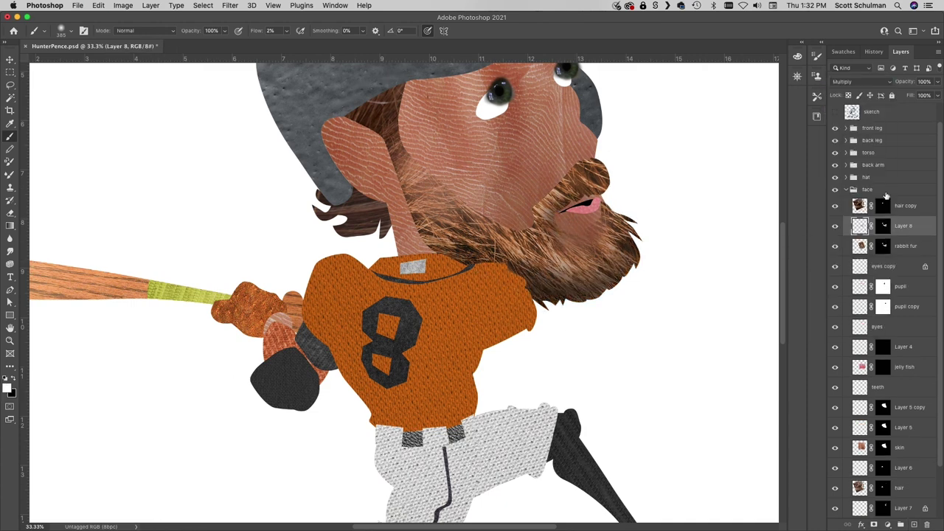
key(i)
click(71, 307)
- Magic Wand both eye whites on the eyes copy layer and nudge them into place
key(w)
click(889, 266)
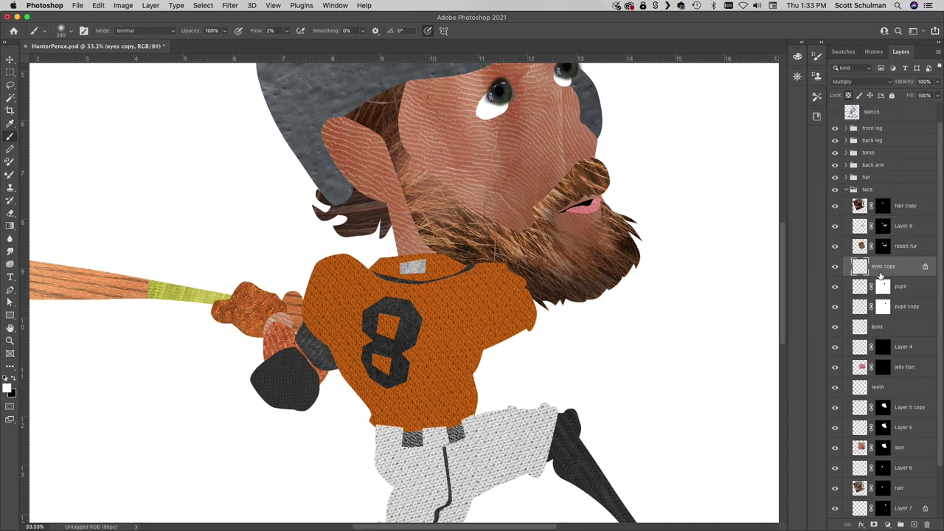
super+click(859, 266)
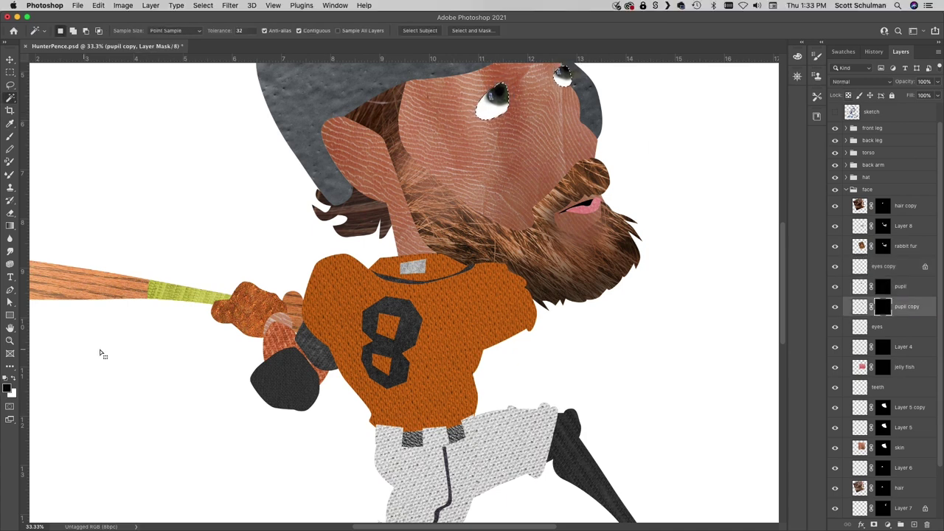
scroll(99, 355, up, 5)
key(v)
drag(506, 212, 509, 208)
key(ctrl+d)
key(b)
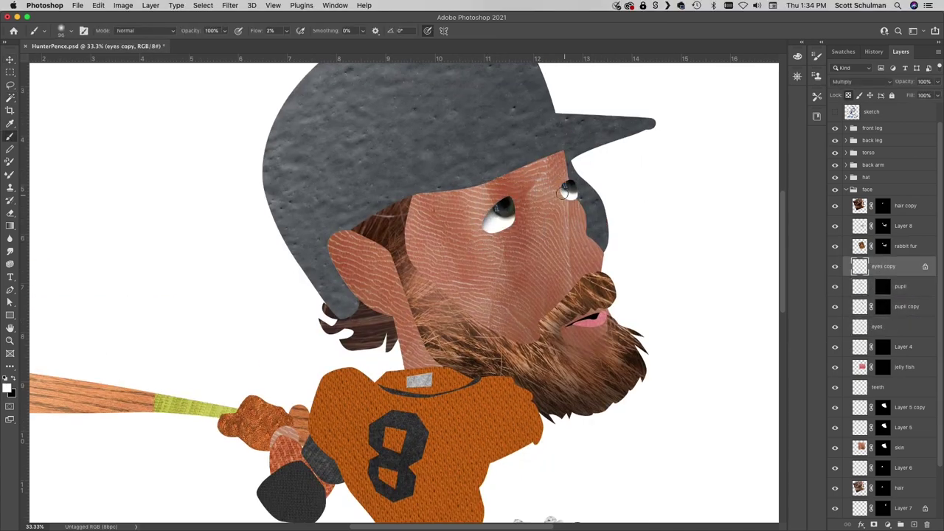
click(840, 347)
click(878, 407)
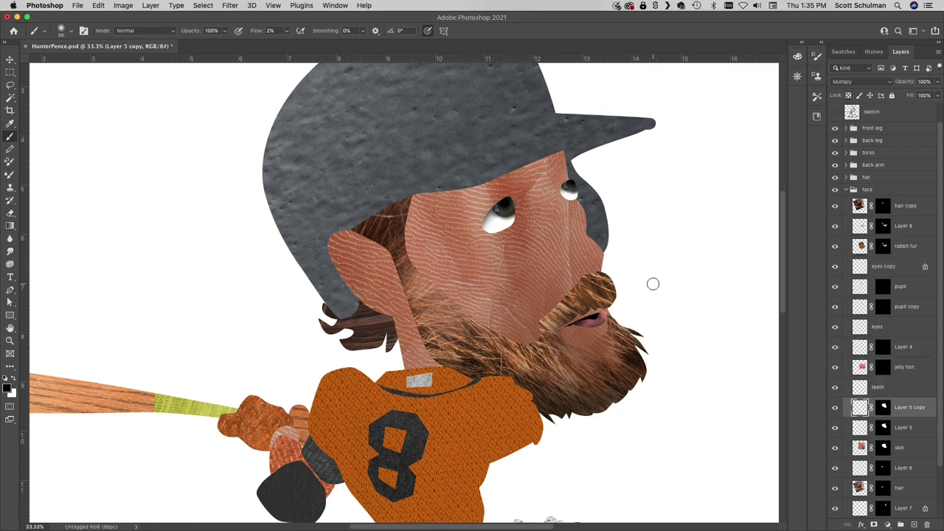
- Shade the inside of the ear with a dark colour sampled from the ear
key(e)
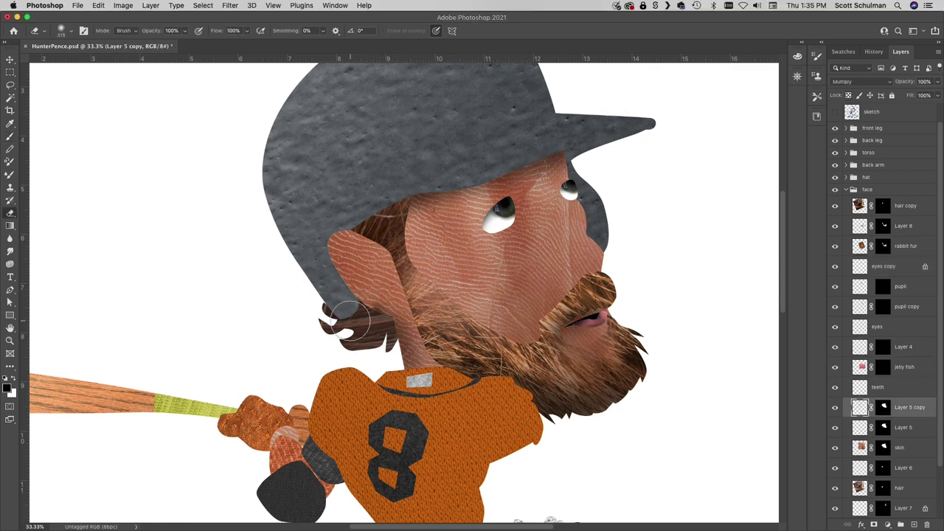
key(b)
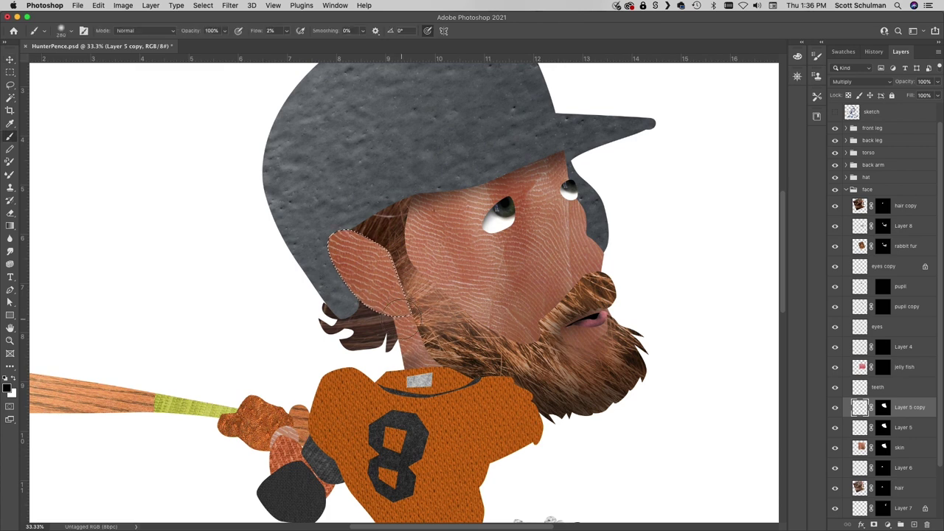
alt+click(358, 254)
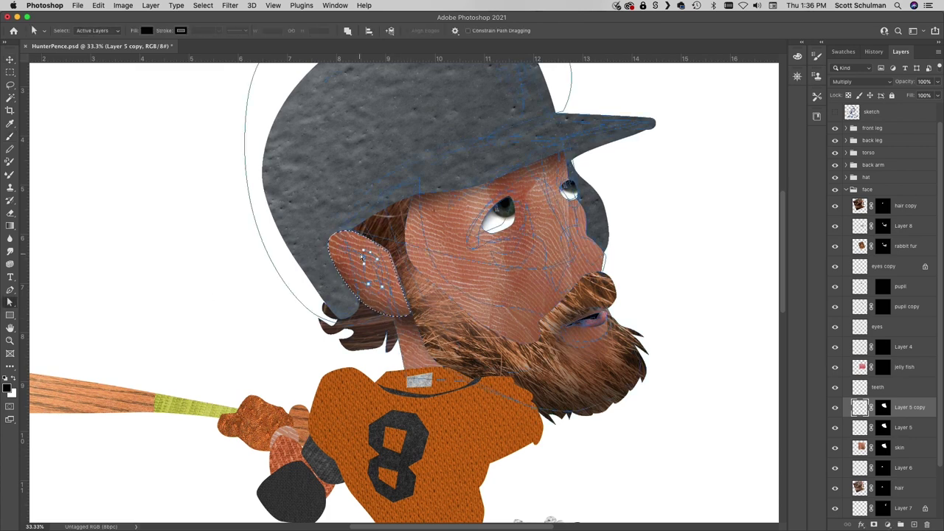
drag(358, 255, 376, 286)
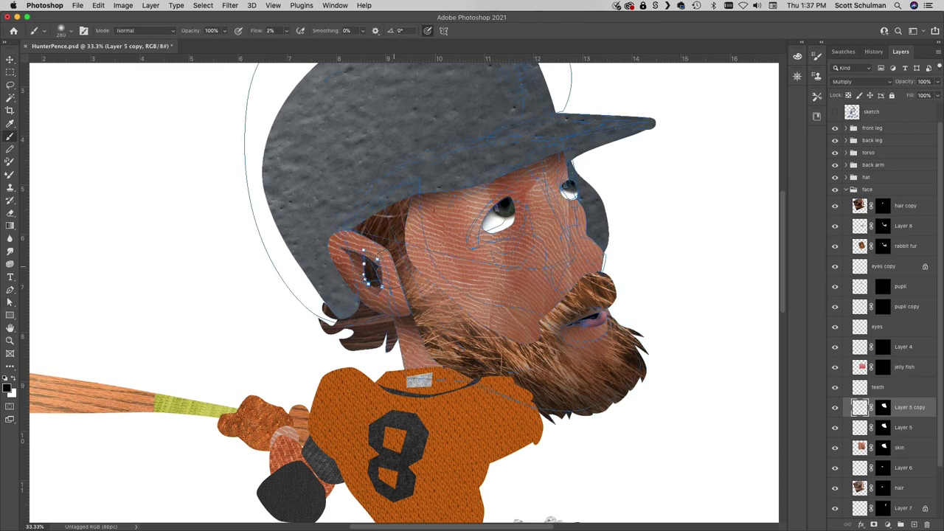
- Load the eye path and paint darker shading around the eye socket, nose and cheek
key(a)
click(579, 250)
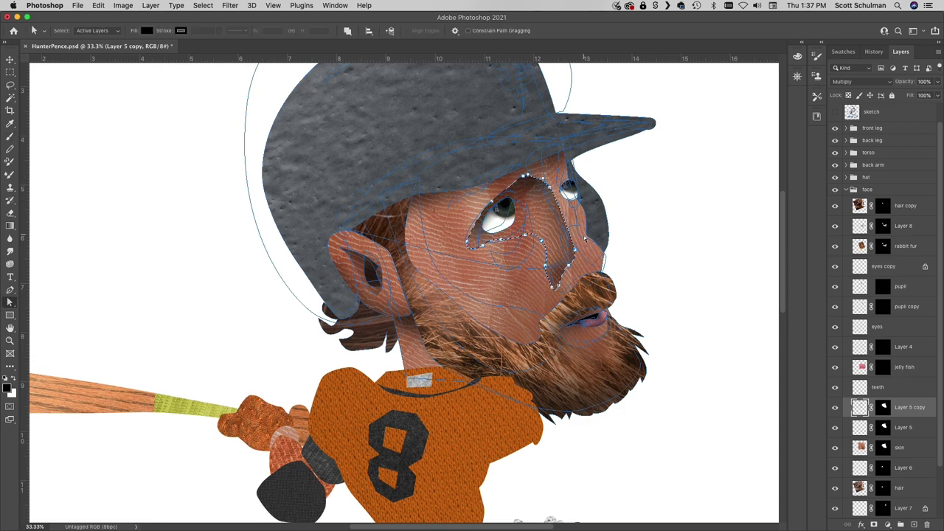
key(b)
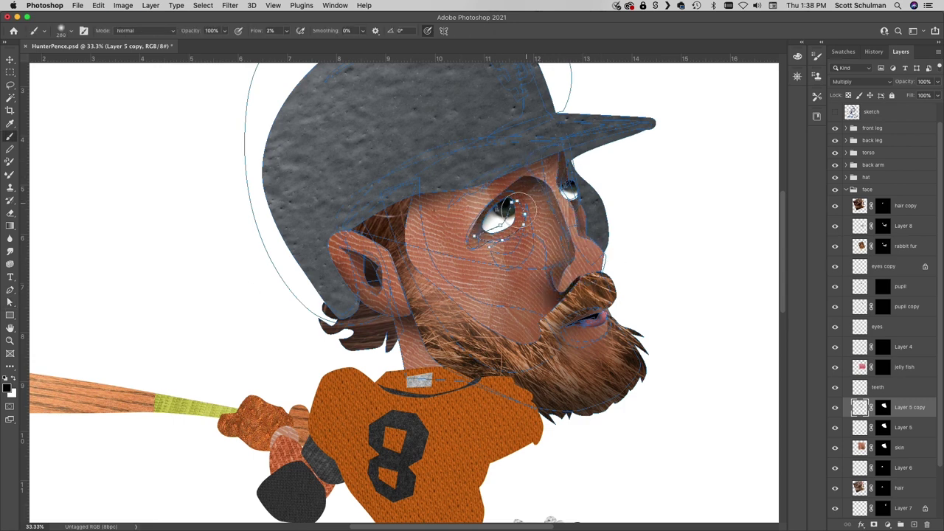
key(a)
key(b)
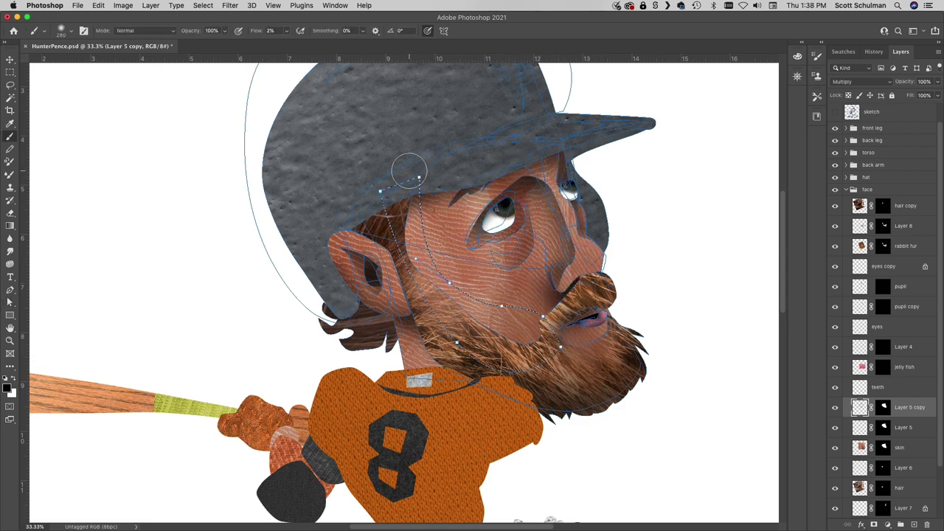
key(a)
key(b)
key(a)
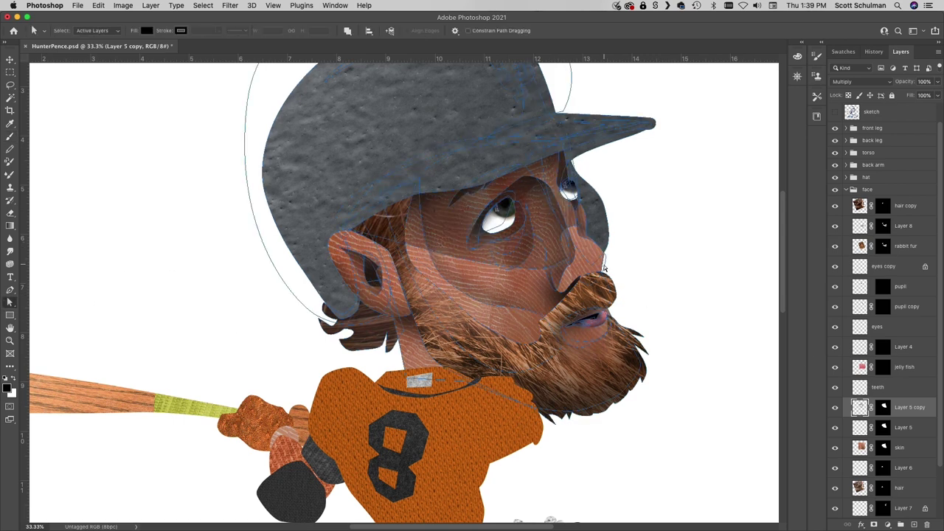
- Clear the selection, erase excess shading on Layer 5 copy, and move to Layer 7
click(883, 447)
click(882, 247)
key(super+d)
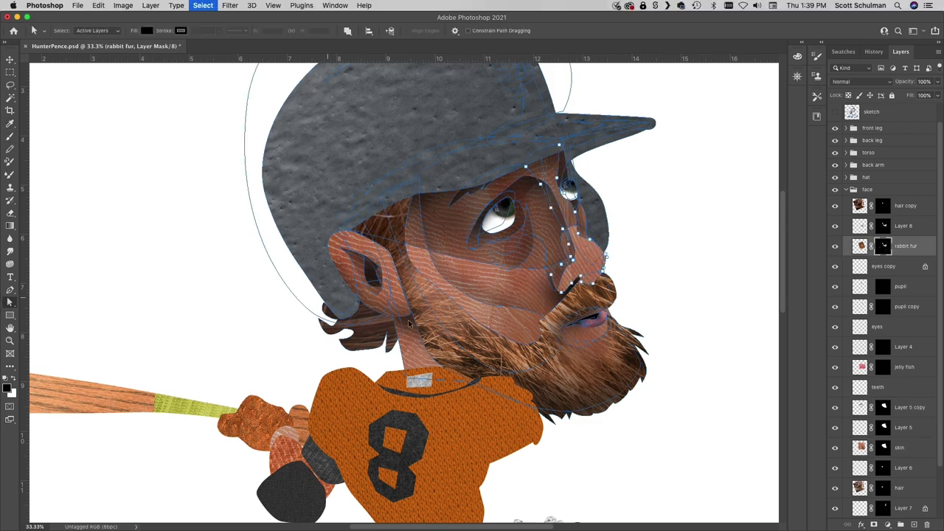
click(860, 407)
key(e)
key(b)
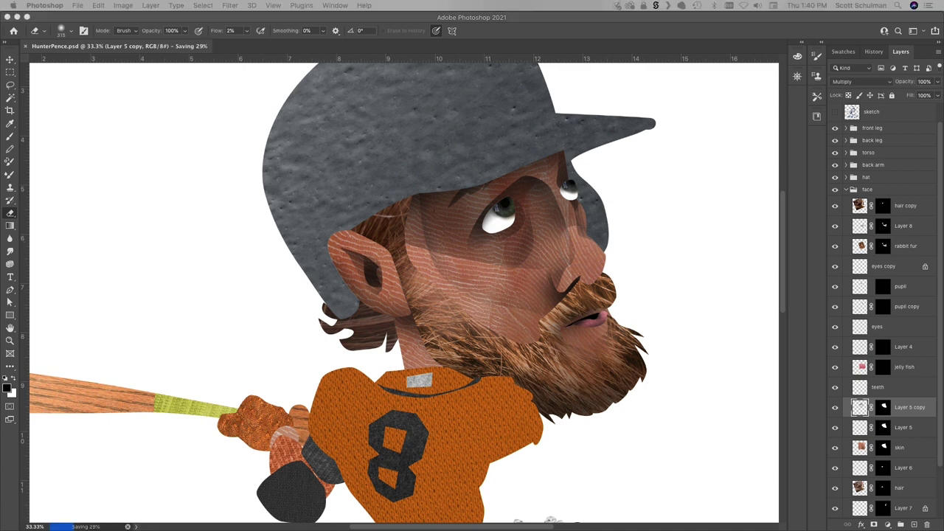
key(alt+bracketleft)
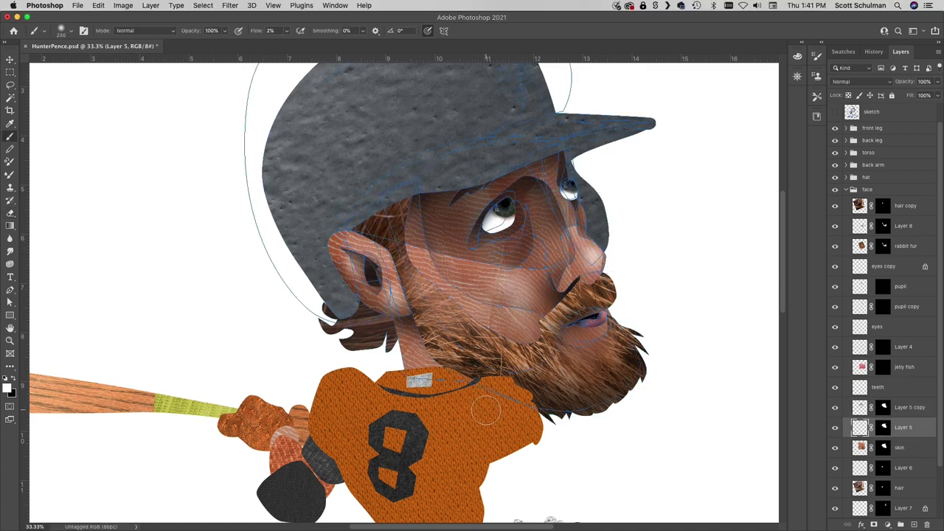
scroll(863, 443, down, 3)
click(858, 448)
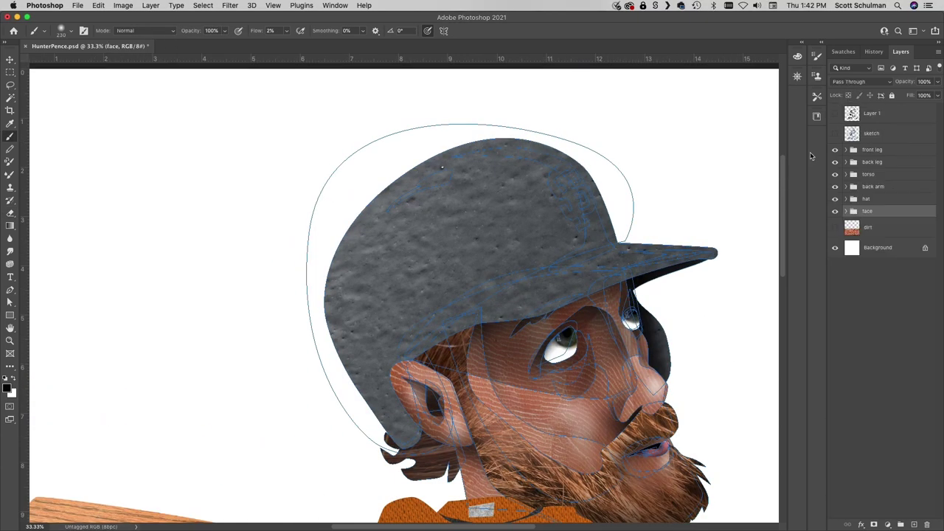
- Set Layer 9 to Multiply and darken the hat with broad brush shading
drag(352, 289, 412, 287)
key(shift+alt+m)
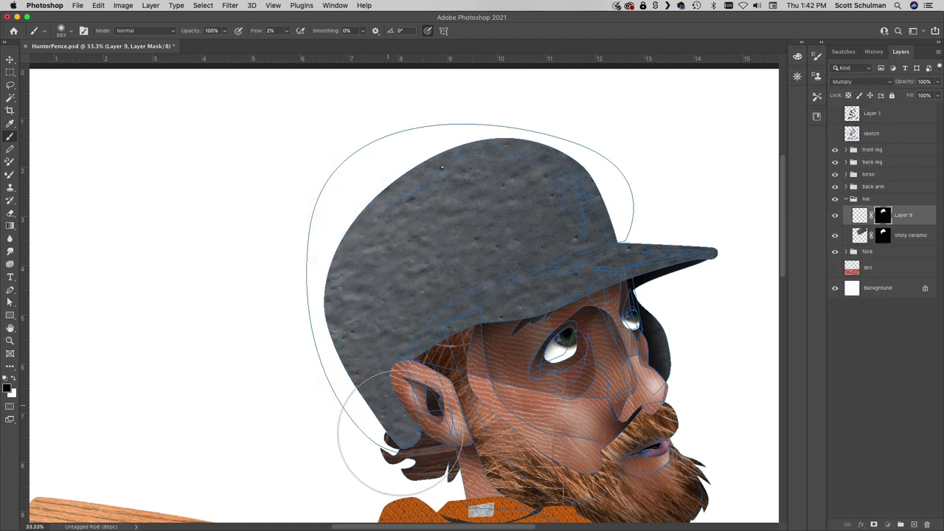
key(super+2)
drag(522, 270, 516, 200)
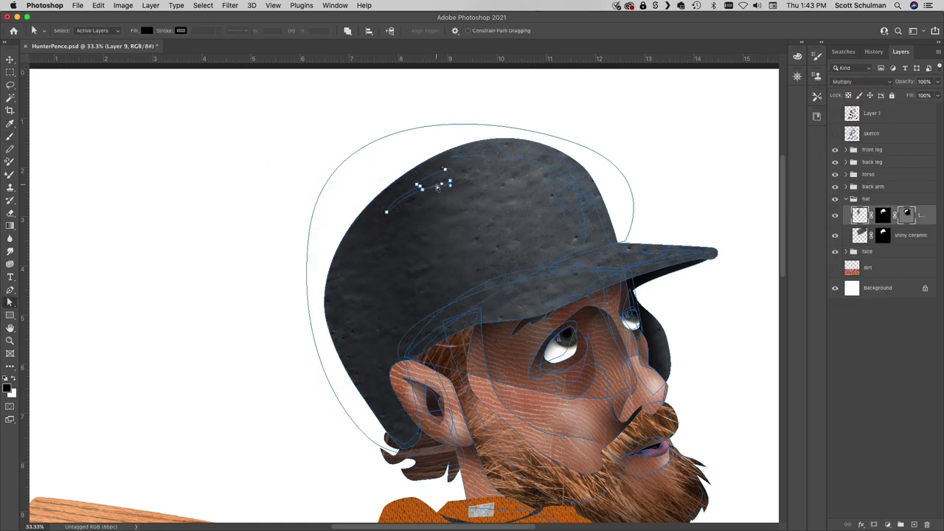
- On a new layer, paint a white gloss along the hat crown using the hat-edge path
key(super+shift+alt+n)
key(a)
click(588, 237)
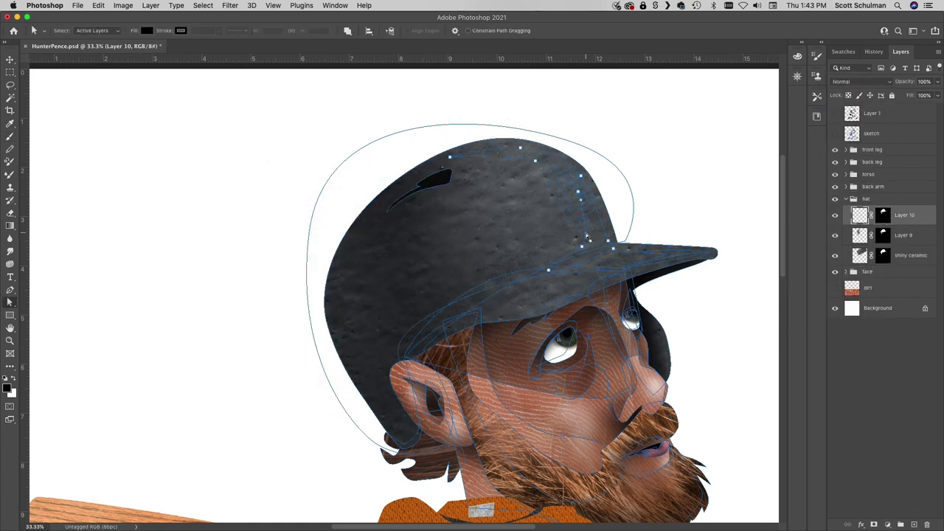
key(b)
drag(643, 258, 580, 263)
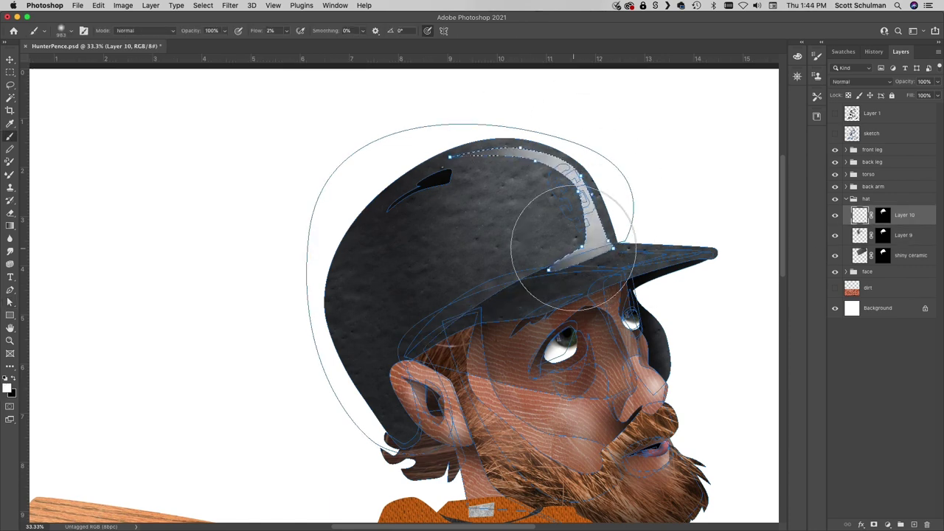
- Select the cap logo path and fill the logo orange on a new layer
key(a)
click(573, 190)
key(super+shift+alt+n)
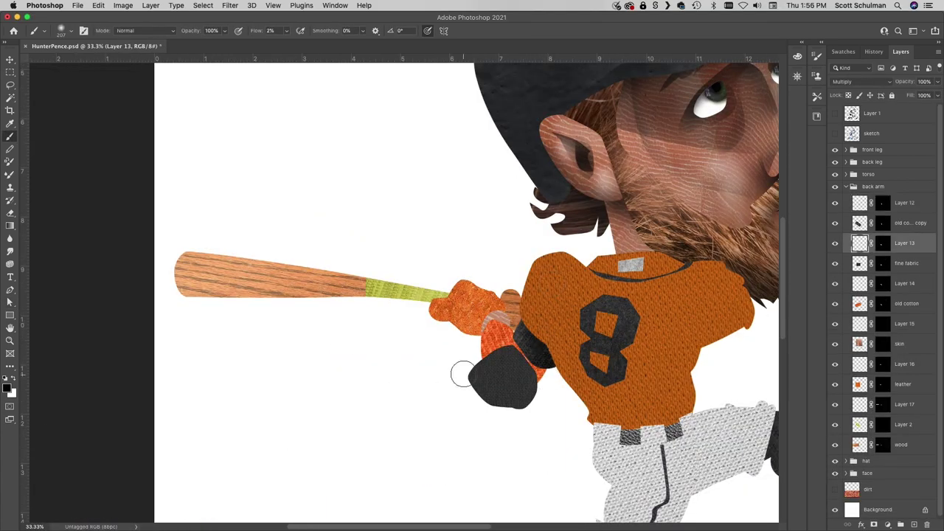
- Brush darker soft shading onto the black glove
drag(462, 374, 494, 392)
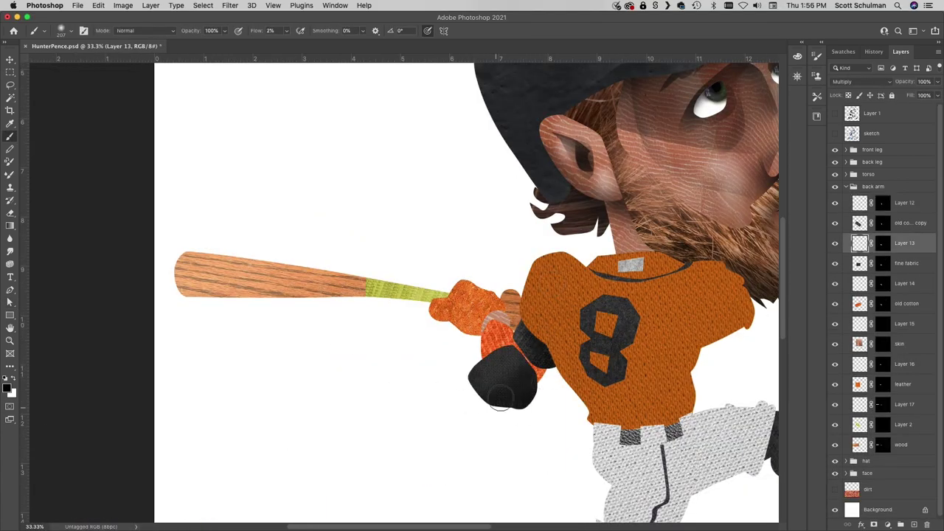
drag(464, 429, 505, 380)
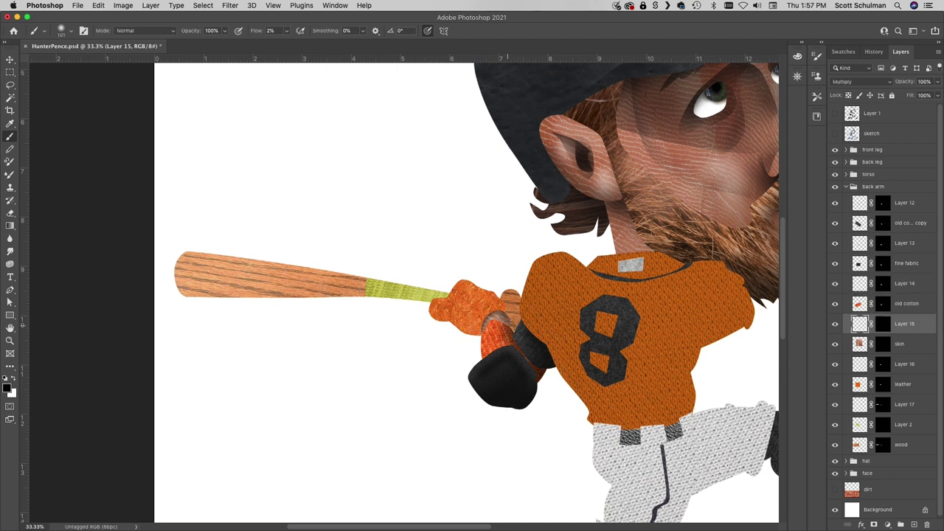
key(alt+bracketleft)
key(alt+bracketleft)
key(super+h)
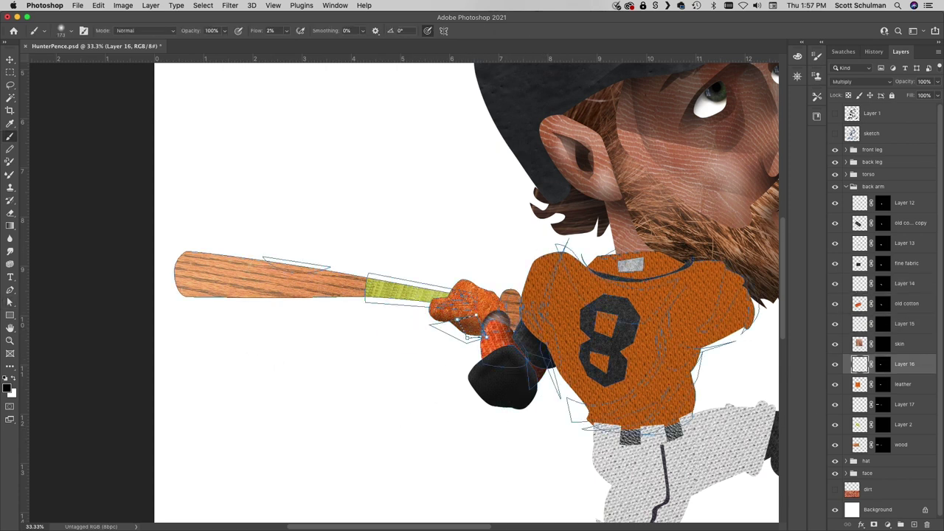
- Duplicate the bat's wood layer and desaturate and darken the copy to dark grey
key(alt+bracketleft)
key(alt+bracketleft)
key(alt+bracketleft)
key(alt+bracketleft)
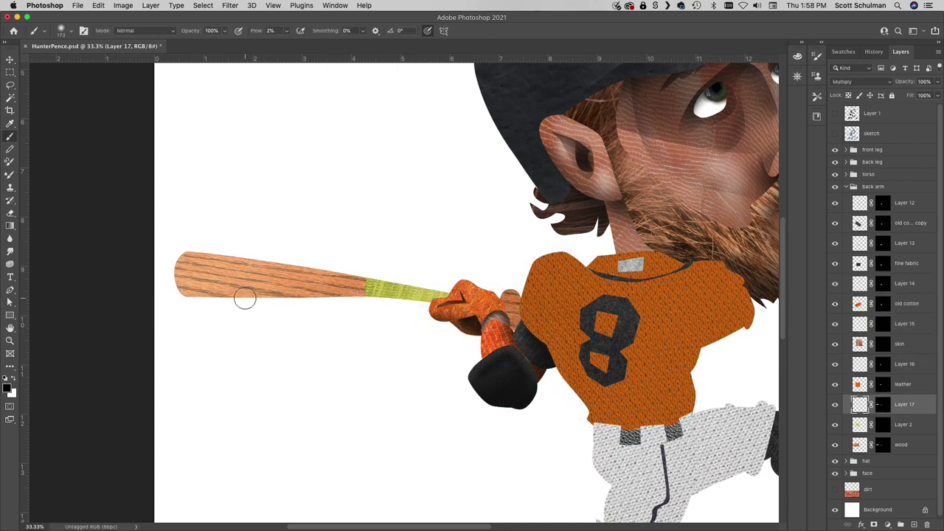
key(super+j)
key(super+u)
key(Return)
key(a)
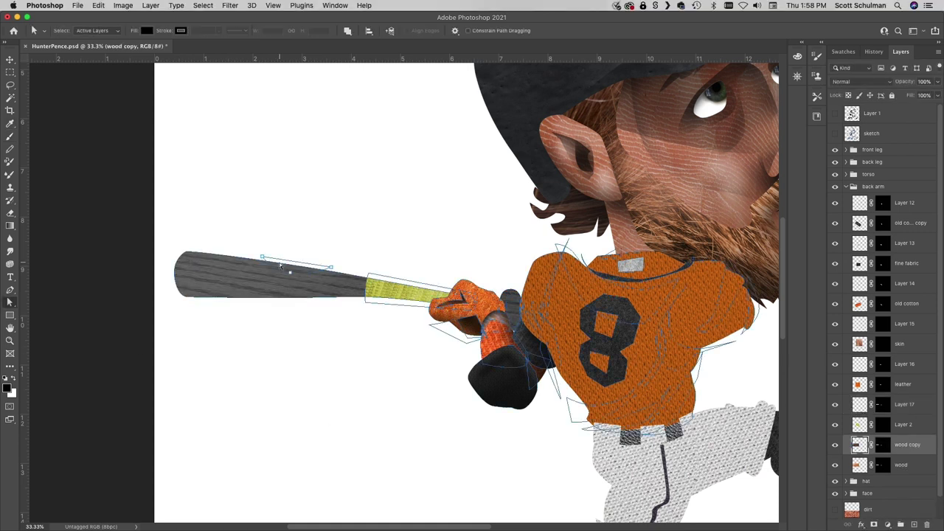
key(super+backslash)
- Paint an orange label patch on the bat on Layer 17, erasing stray paint
key(alt+bracketright)
key(alt+bracketright)
key(b)
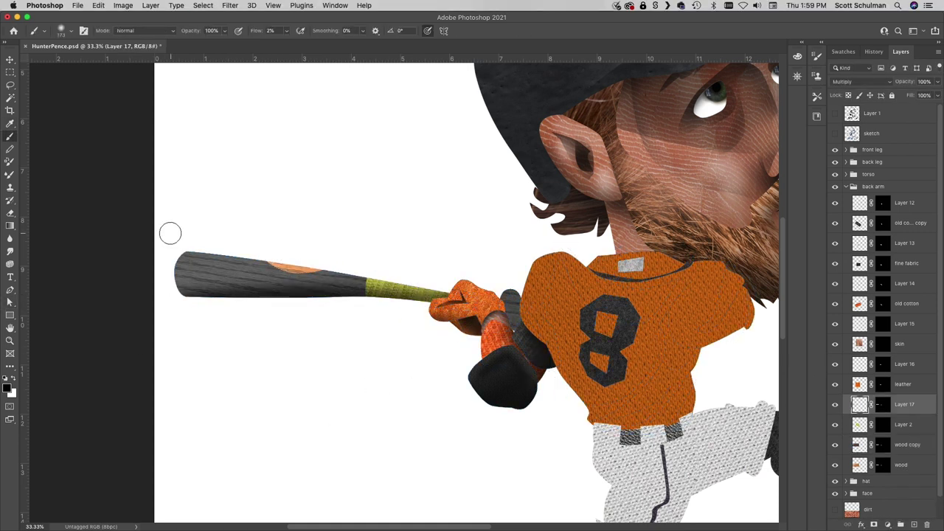
key(a)
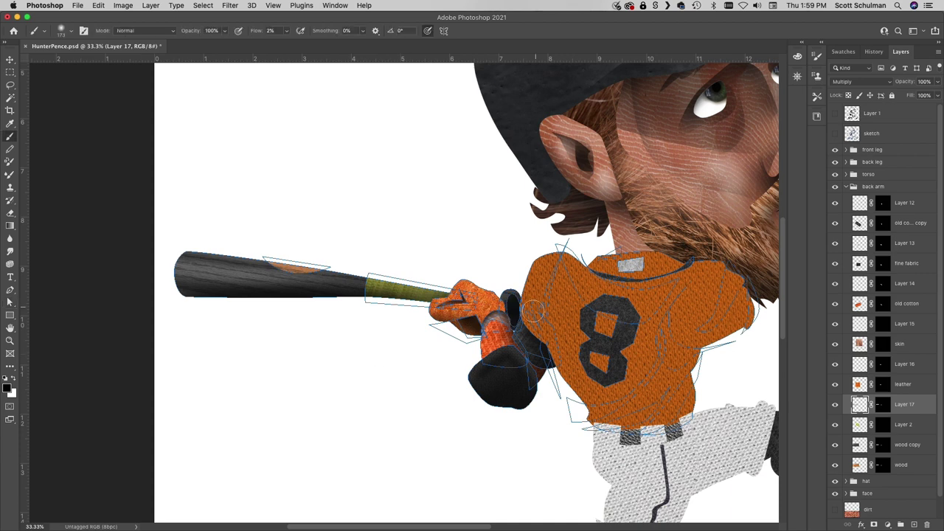
key(e)
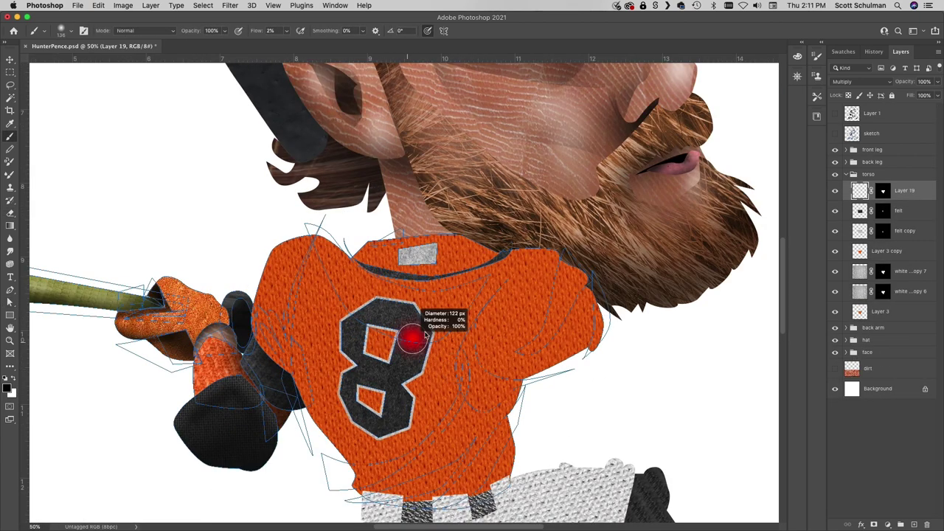
- Load the collar, lower fold and shoulder paths as selections and brush jersey folds on Layer 19
drag(426, 336, 435, 336)
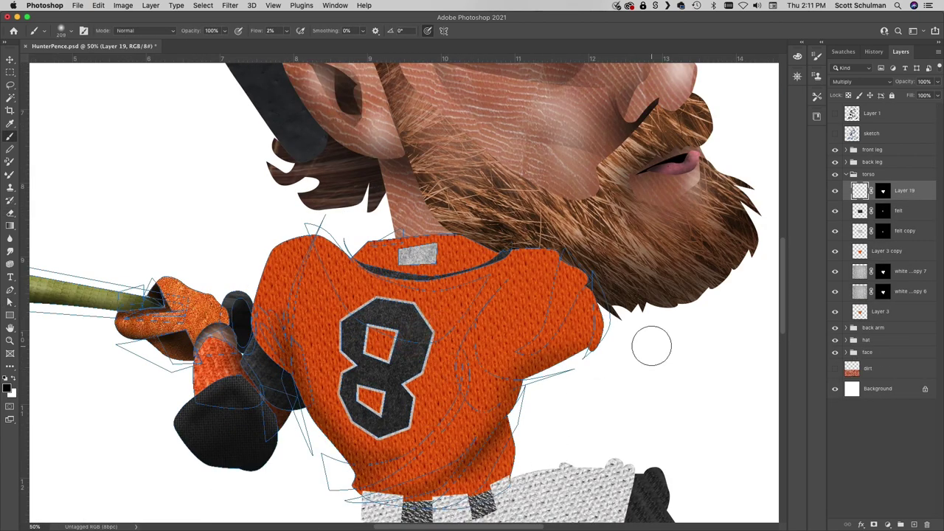
key(super+Return)
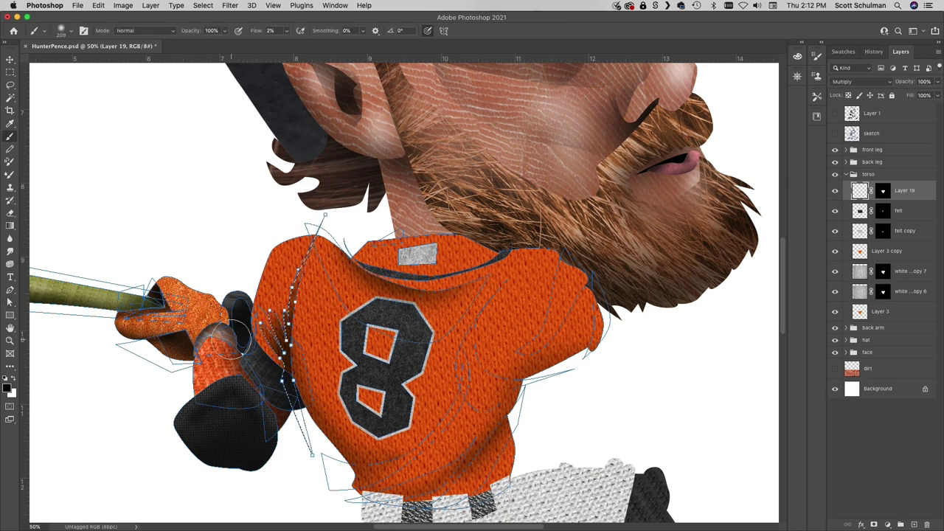
super+click(435, 468)
key(super+Return)
super+click(457, 465)
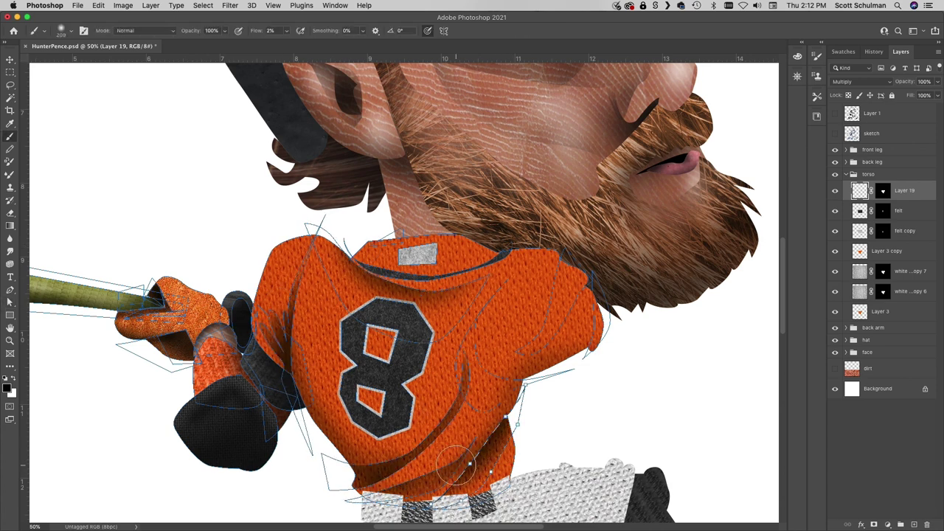
super+click(583, 336)
key(super+Return)
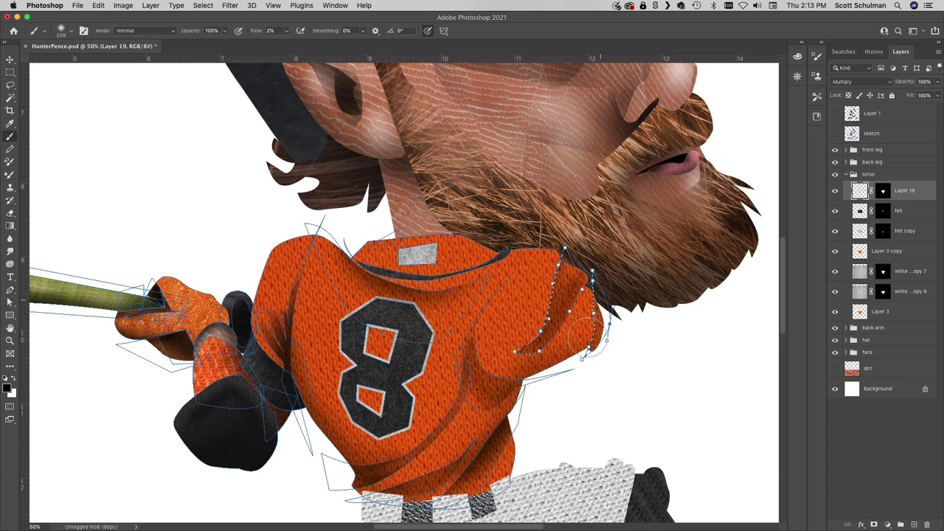
key(super+h)
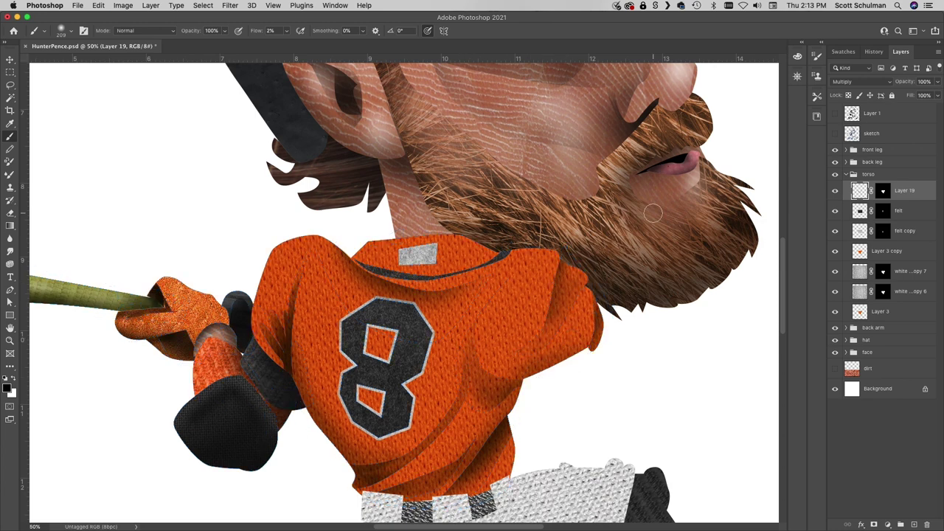
- Brush lighter highlights onto the jersey bottom on a new Layer 20 below Layer 19
right_click(882, 193)
key(Escape)
key(super+j)
key(x)
drag(398, 457, 504, 419)
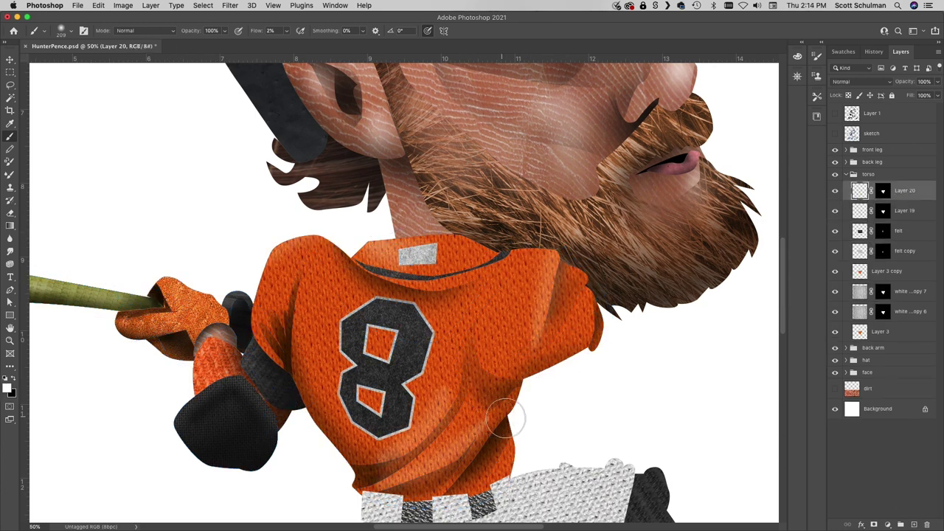
key(super+[)
- Add a Drop Shadow to the felt layer and paste the same style onto felt copy
key(alt+[)
click(861, 525)
click(878, 510)
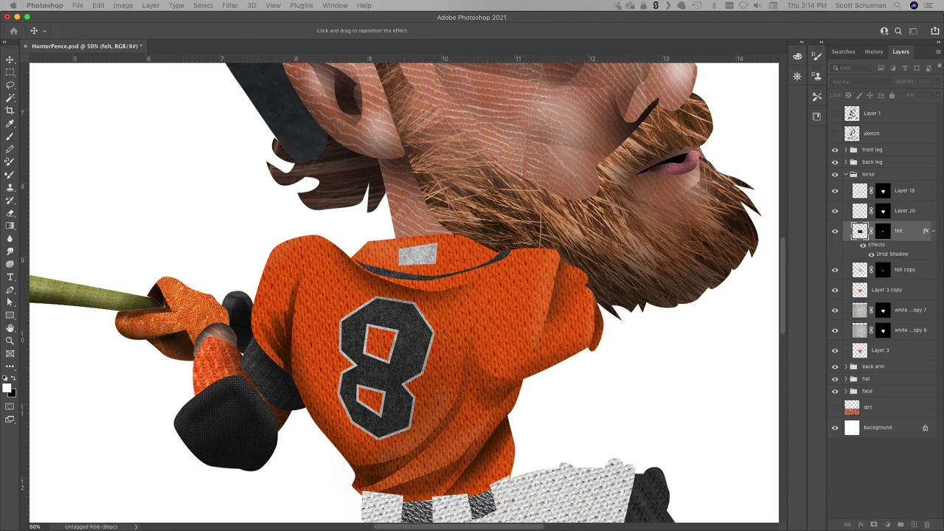
key(Return)
right_click(893, 247)
click(841, 372)
right_click(867, 267)
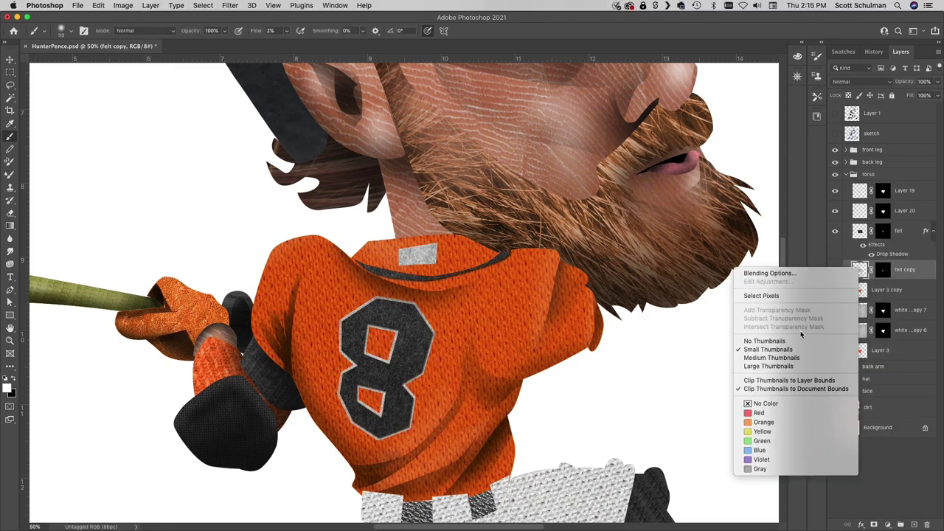
click(816, 336)
- View the whole figure zoomed out and switch to erasing on Layer 20
key(super+0)
key(alt+])
key(alt+])
key(e)
key(super+plus)
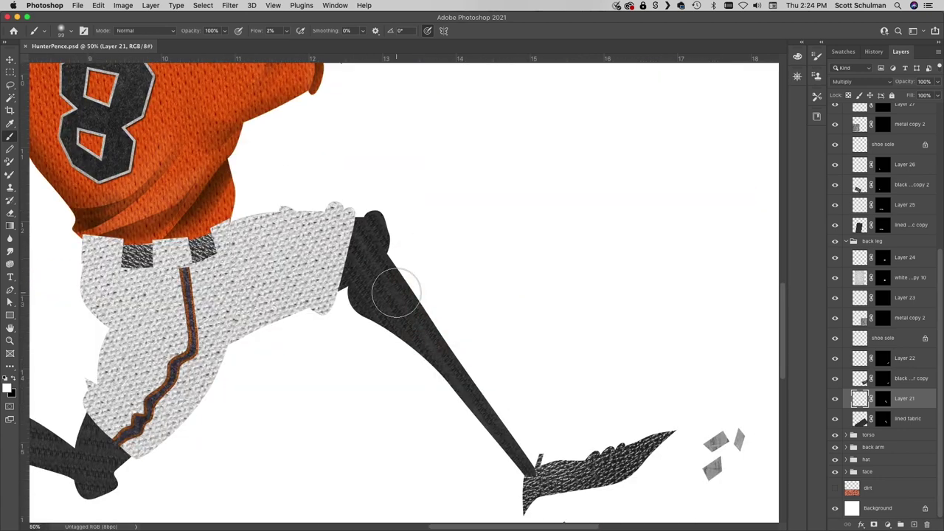
- Paint the back leg darker with two broad strokes
drag(400, 285, 516, 457)
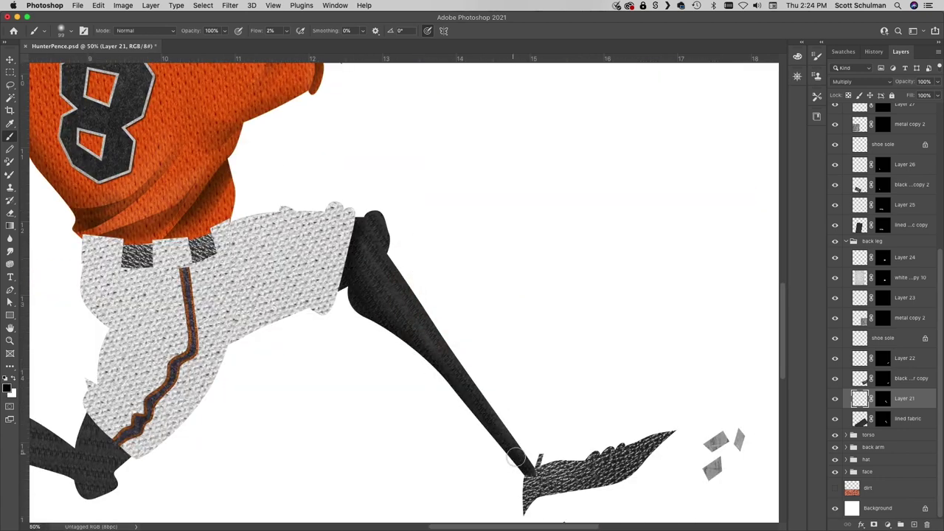
drag(384, 251, 443, 354)
key(alt+])
key(alt+])
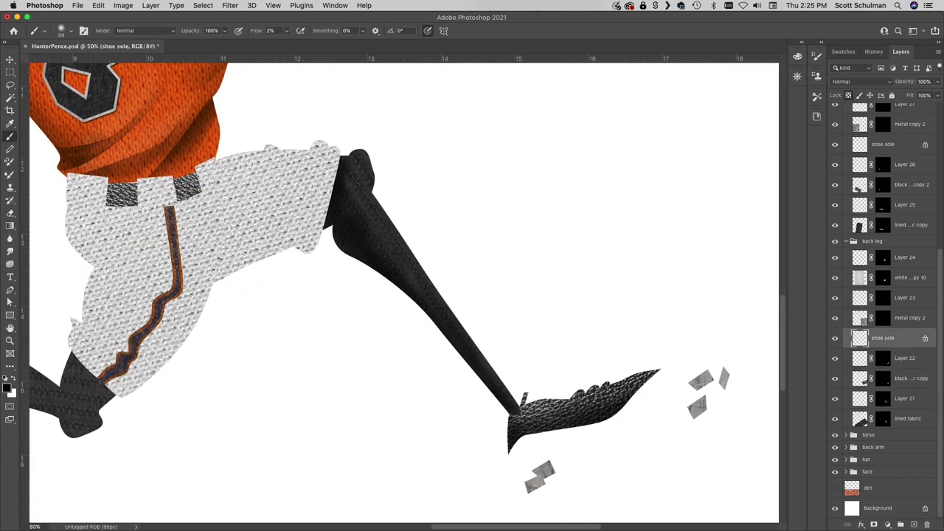
- Select the back shoe sole's shape and shade it grey toward the toe
super+click(860, 337)
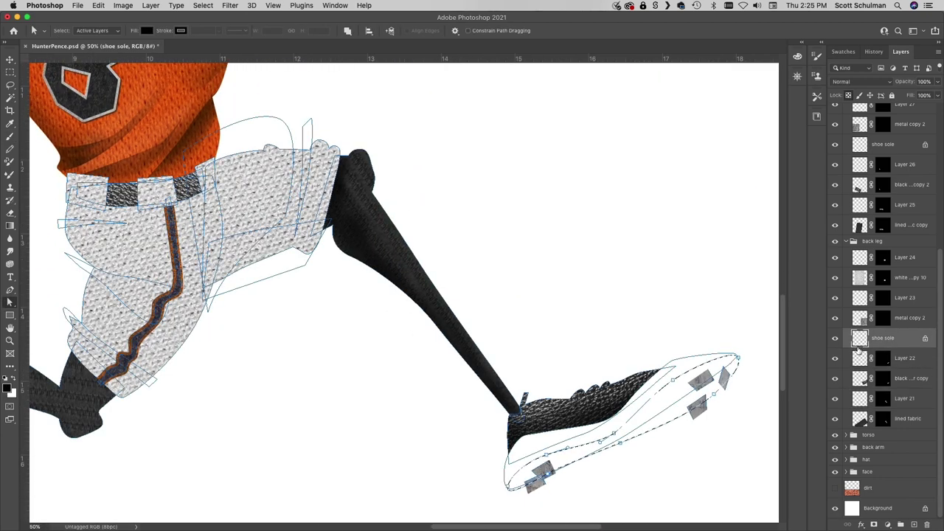
mouse_move(717, 372)
mouse_down()
mouse_move(716, 400)
mouse_move(693, 368)
mouse_up()
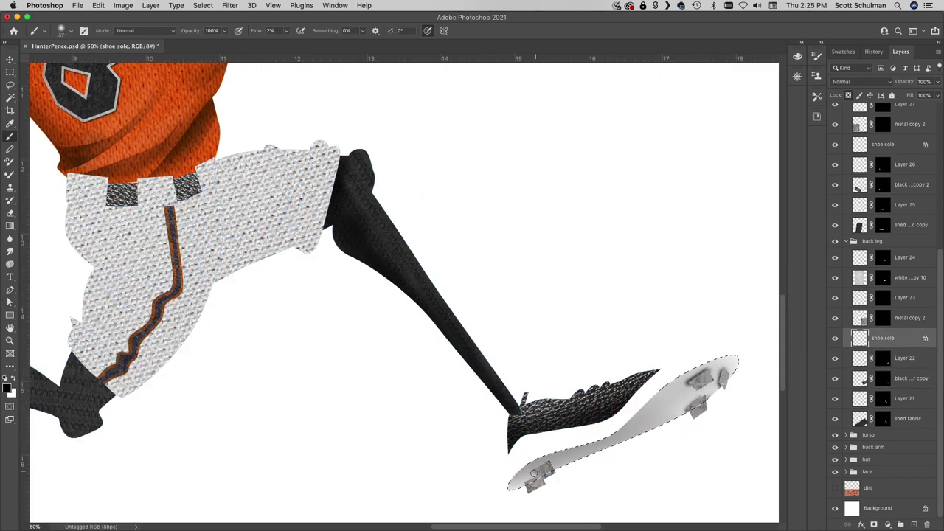
mouse_move(528, 451)
mouse_down()
mouse_move(627, 344)
mouse_move(730, 361)
mouse_up()
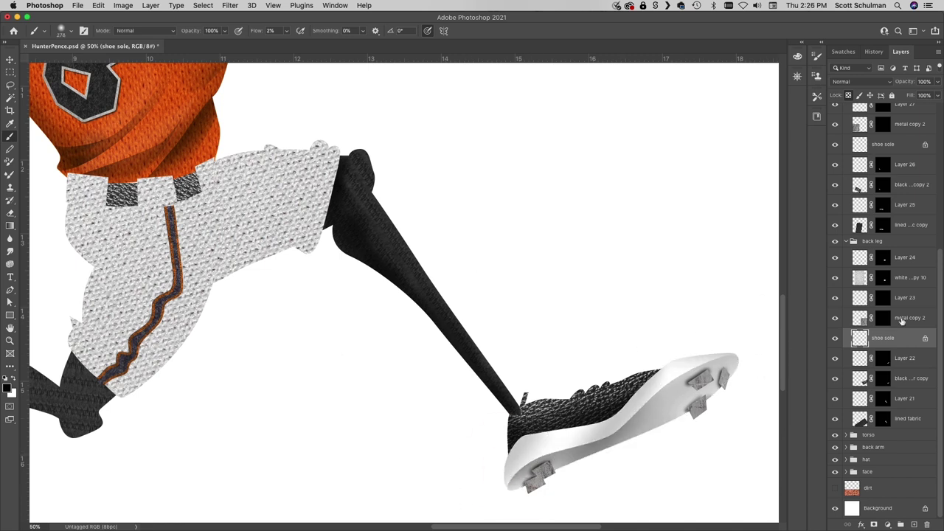
- Shade the back pant leg darker on Layer 24, then view the whole document
key(alt+])
key(alt+])
key(a)
key(b)
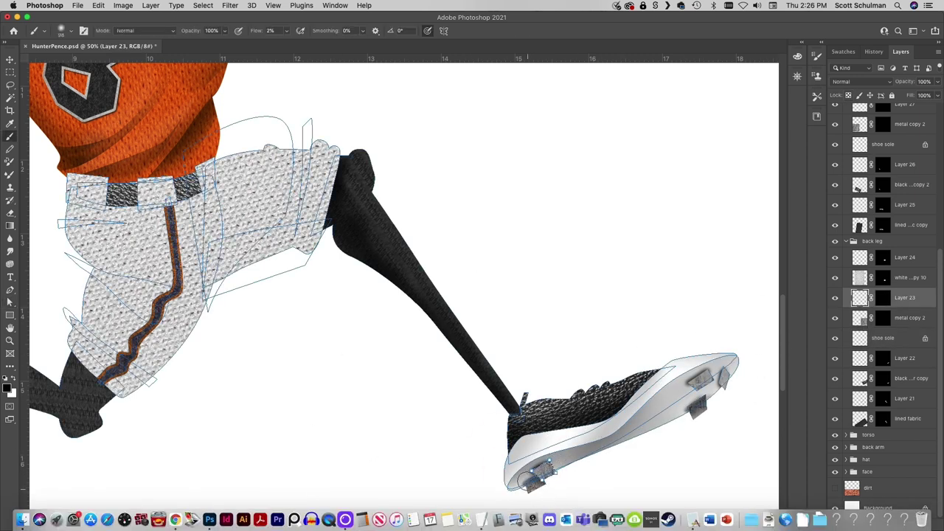
click(904, 257)
mouse_move(221, 310)
mouse_down()
mouse_move(280, 192)
mouse_move(251, 221)
mouse_move(265, 228)
mouse_up()
key(super+0)
- In the front leg group, shade the front cleat's white sole soft grey across Layers 26–27
key(super+equal)
key(super+equal)
key(super+equal)
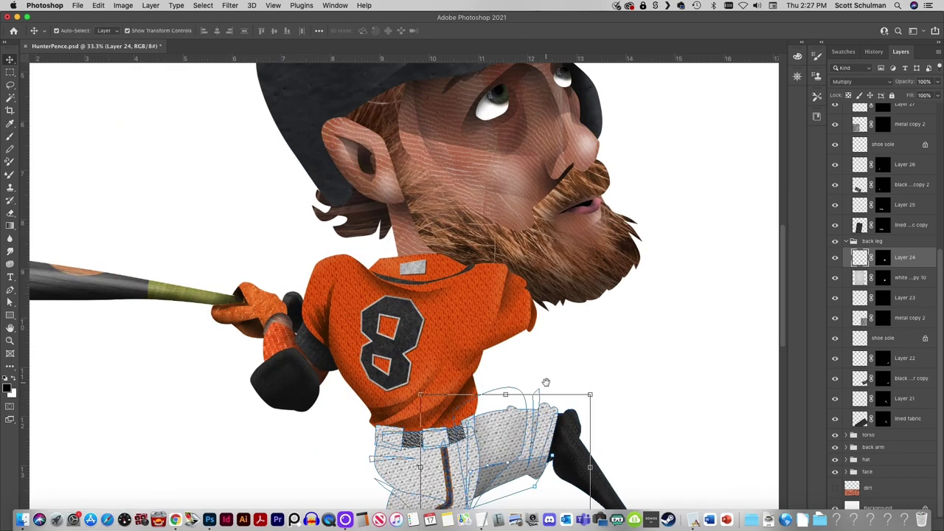
super+click(413, 347)
super+click(155, 435)
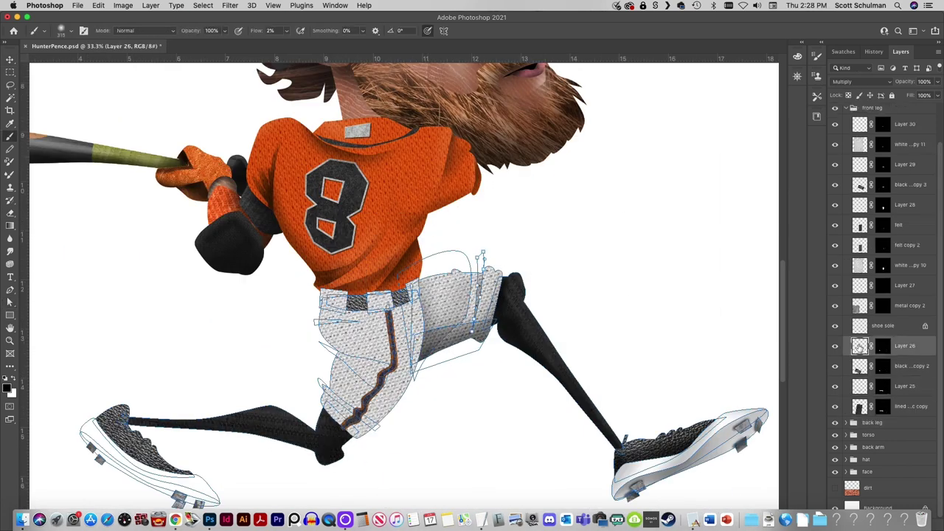
scroll(126, 435, down, 3)
super+click(184, 413)
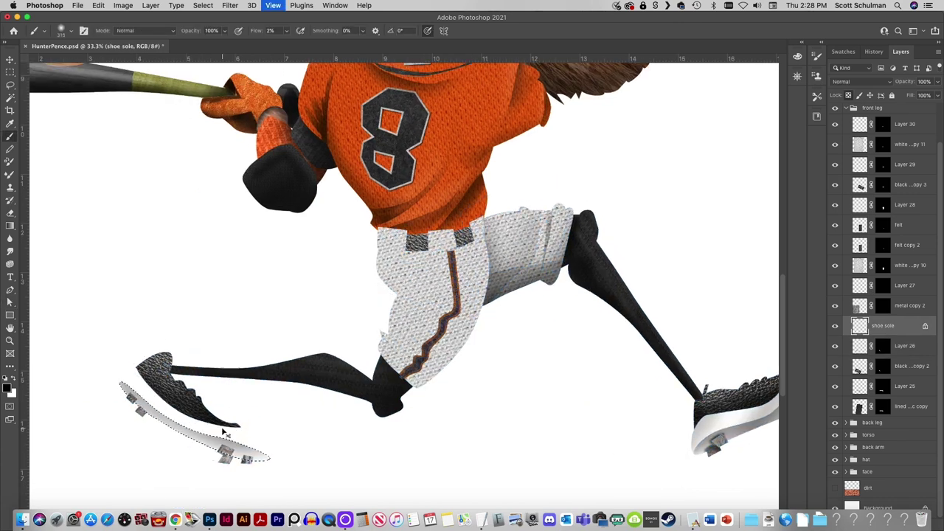
scroll(191, 406, up, 2)
scroll(418, 328, up, 1)
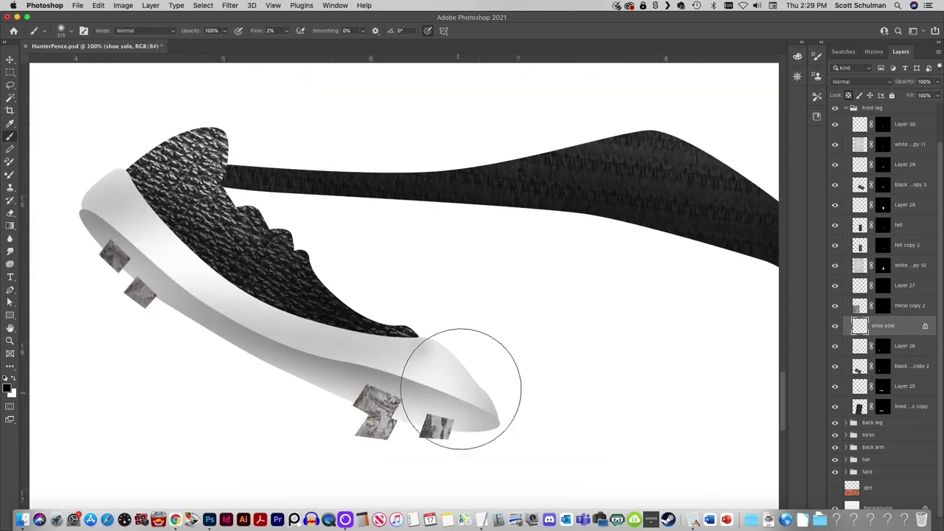
super+click(96, 221)
- Fit the whole figure in view and enlarge the soft brush to about 295 px on Layer 28
key(super+0)
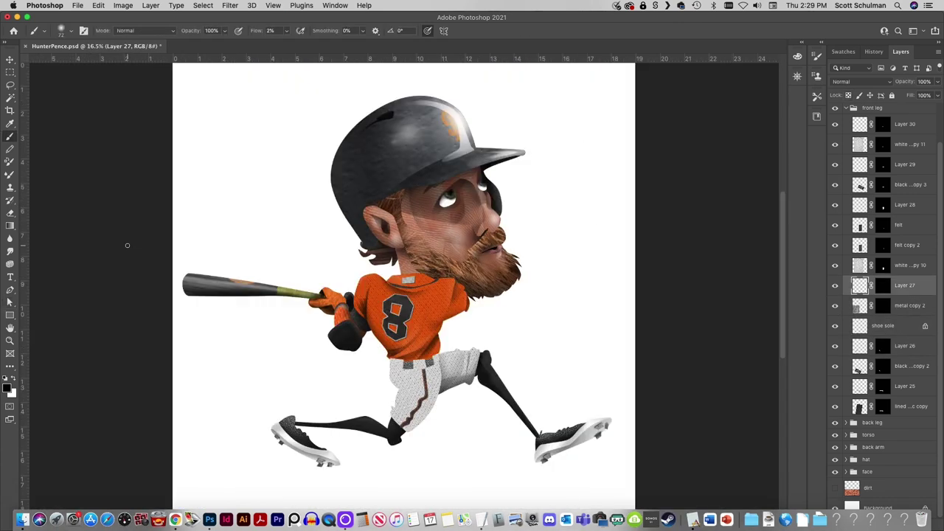
super+click(403, 339)
scroll(402, 320, up, 2)
scroll(480, 375, down, 3)
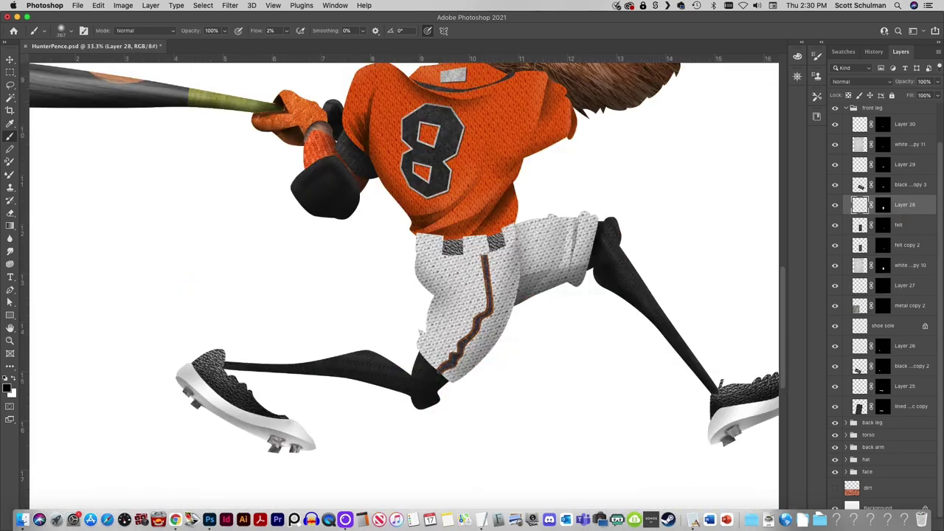
drag(530, 283, 517, 279)
- Shade the front pants on Layers 28–30 and add a masked layer revealing dirt beneath the cleats
super+click(527, 203)
scroll(527, 204, up, 3)
drag(558, 222, 561, 202)
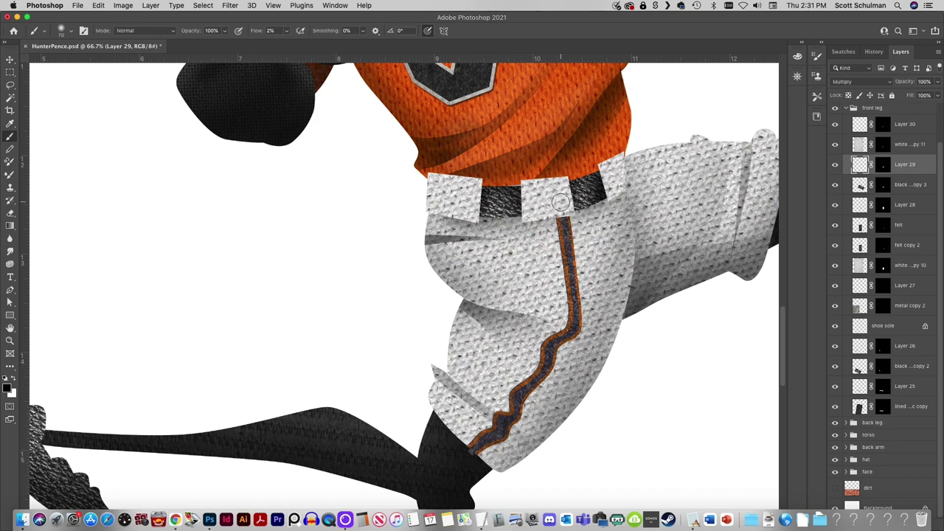
super+click(560, 201)
scroll(560, 201, down, 3)
super+click(627, 188)
scroll(627, 188, down, 3)
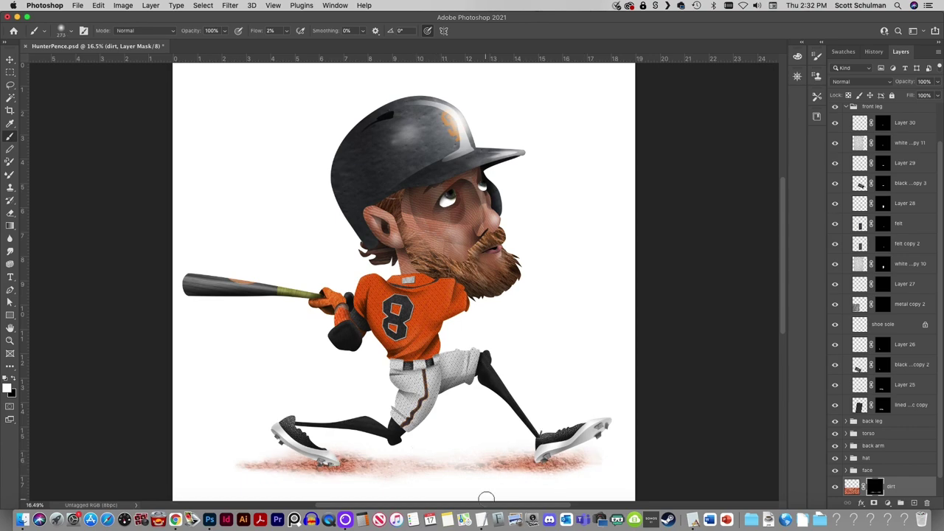
key(ctrl+shift+alt+n)
key(shift+alt+m)
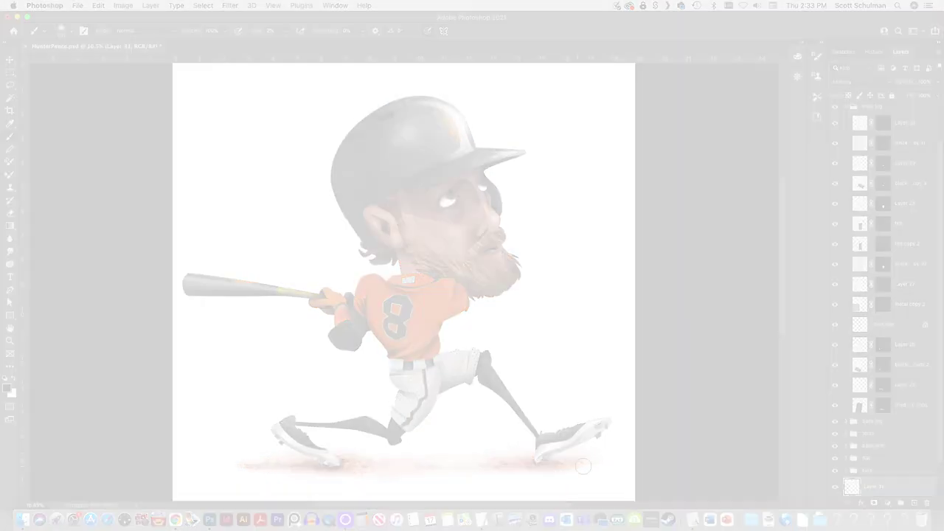